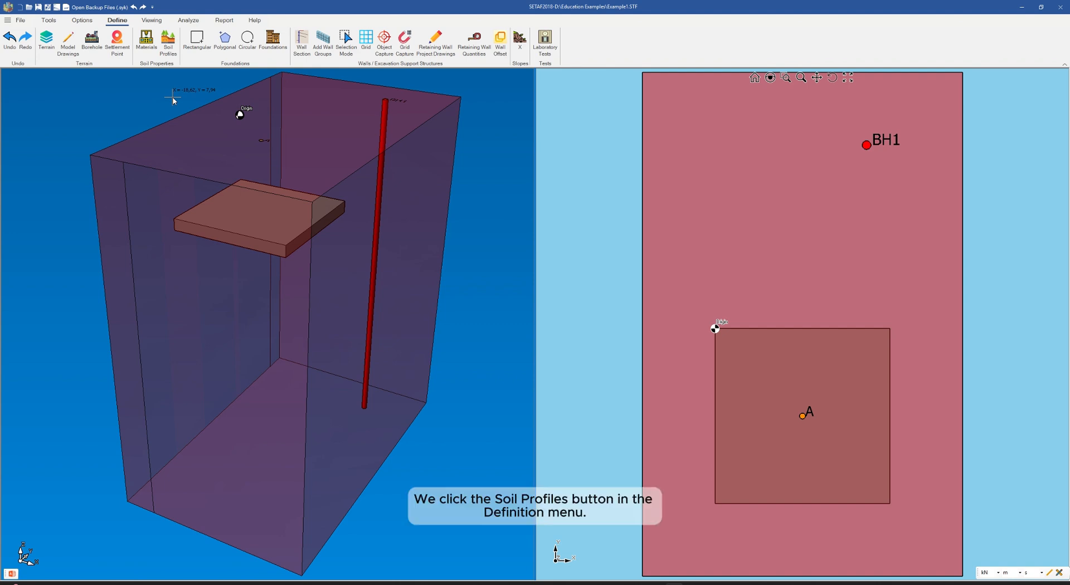
Step: Open the soil profile properties of bore hole BH1 and check its x and y coordinates
left_click(169, 49)
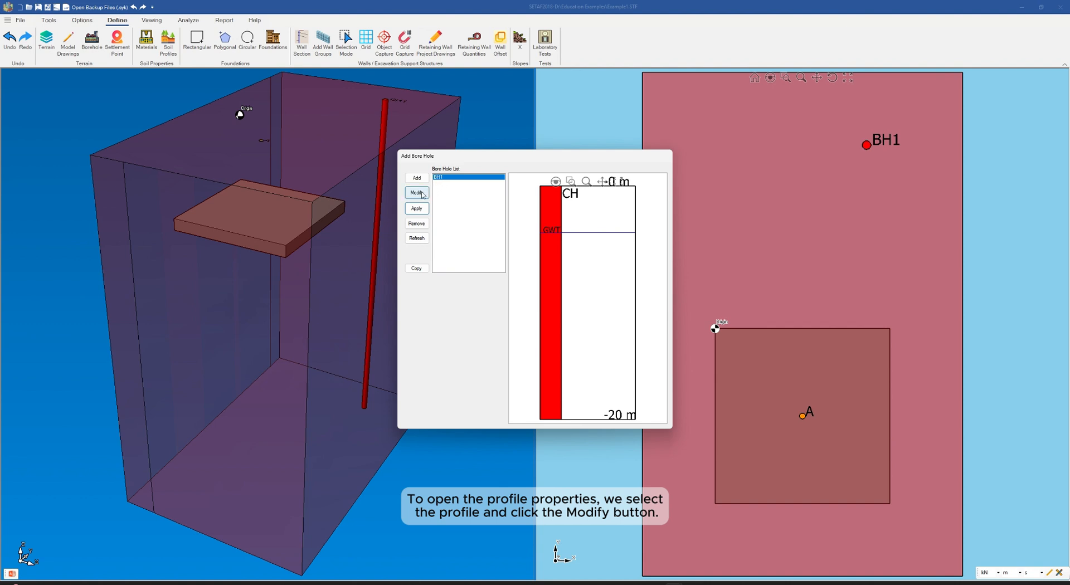
double_click(450, 178)
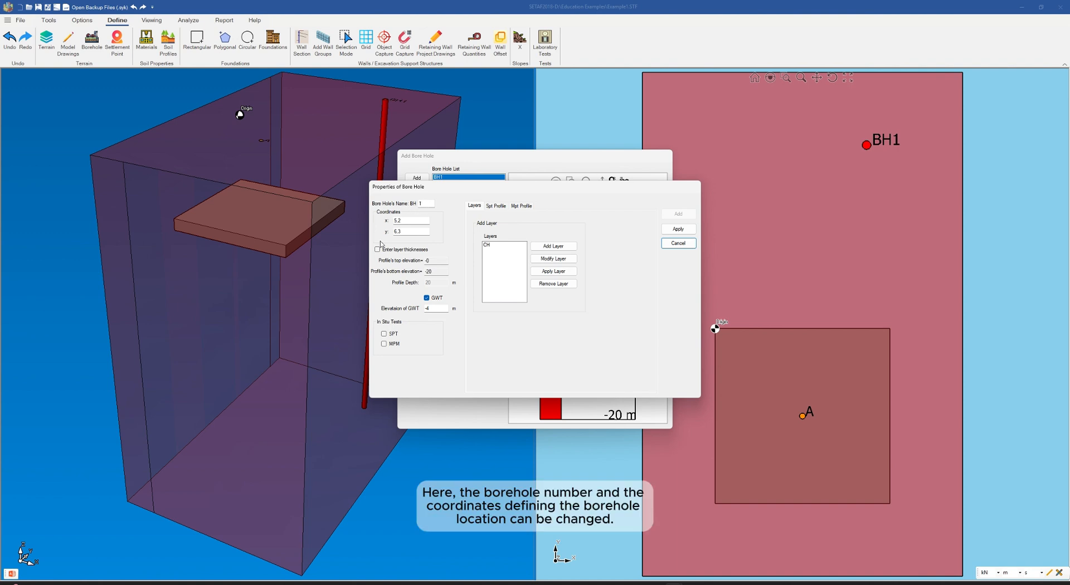
left_click(409, 223)
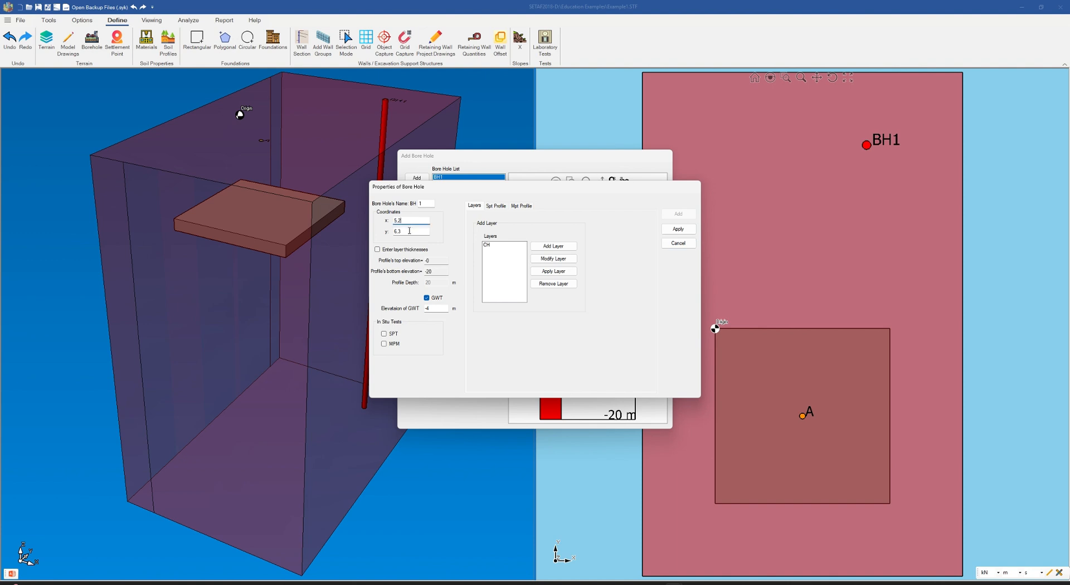
left_click(418, 231)
left_click(395, 252)
left_click(396, 253)
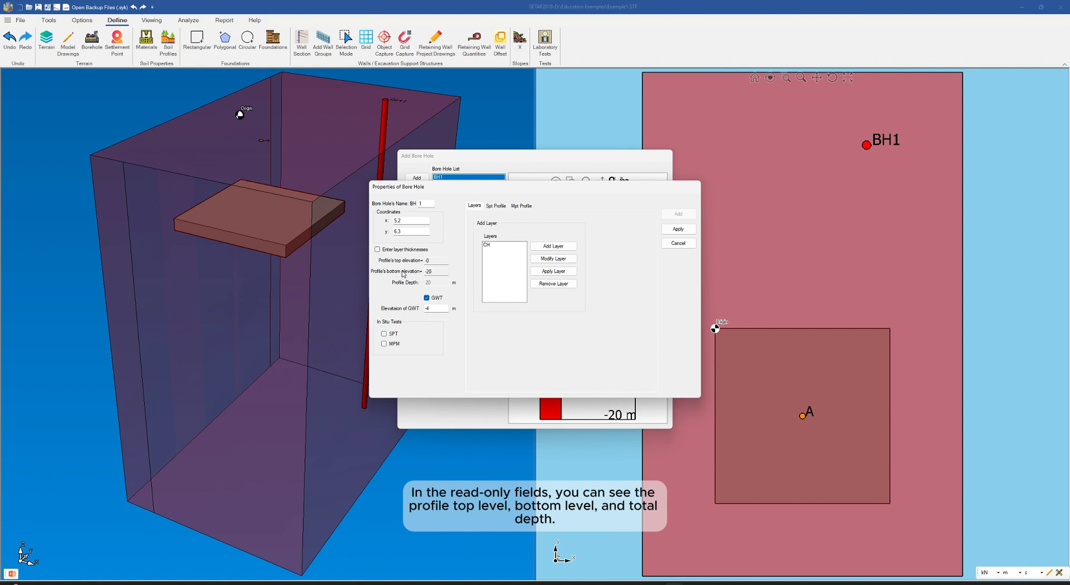
left_click(427, 298)
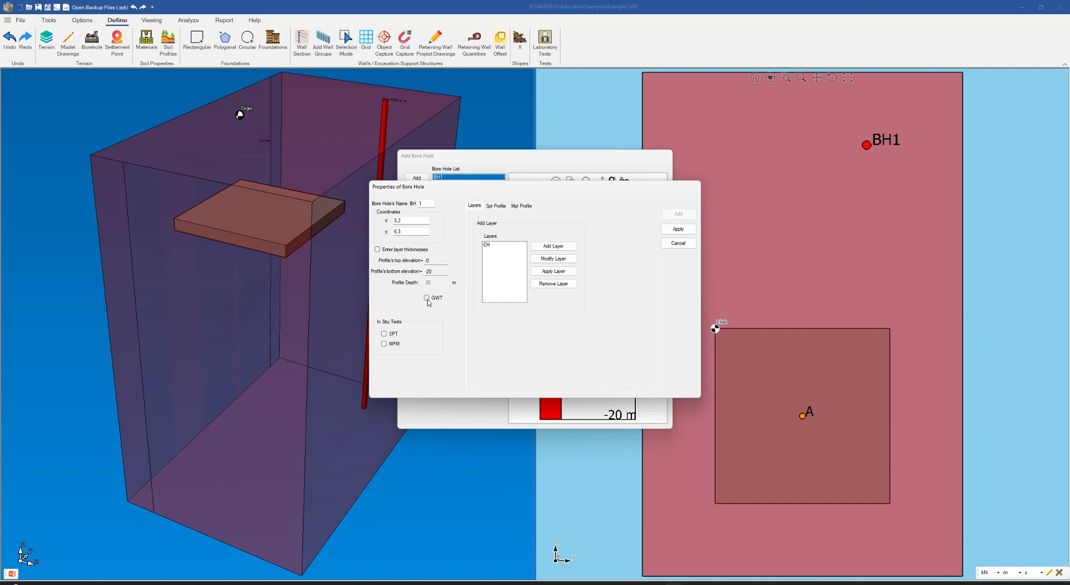
left_click(427, 298)
Step: Set the bore hole's groundwater elevation to -5 m
left_click(434, 307)
key("BackSpace")
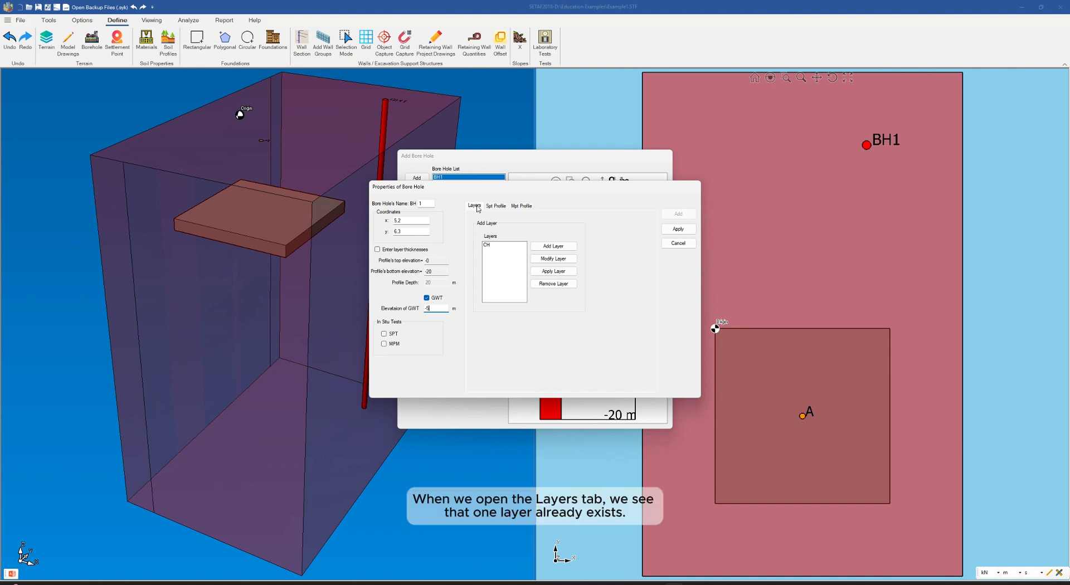
Step: Rename the existing CH soil layer as MH and change its description to Silt
left_click(488, 245)
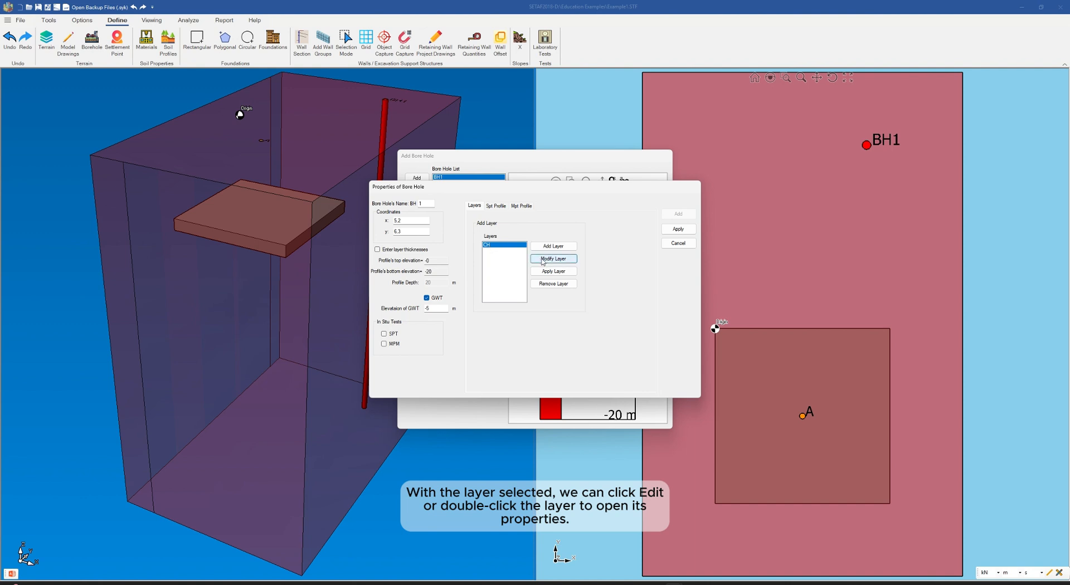
double_click(495, 247)
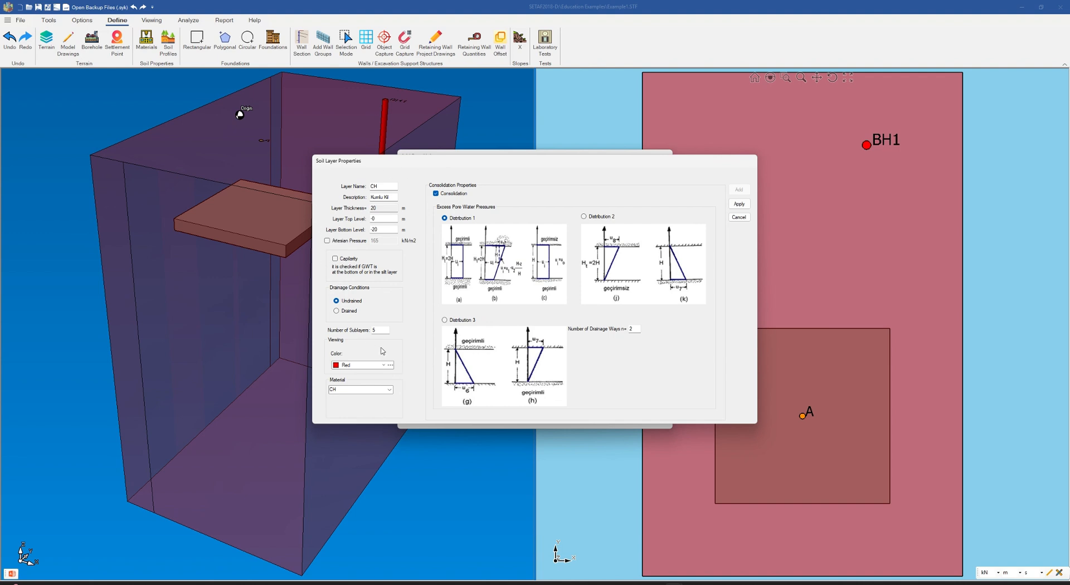
left_click(382, 188)
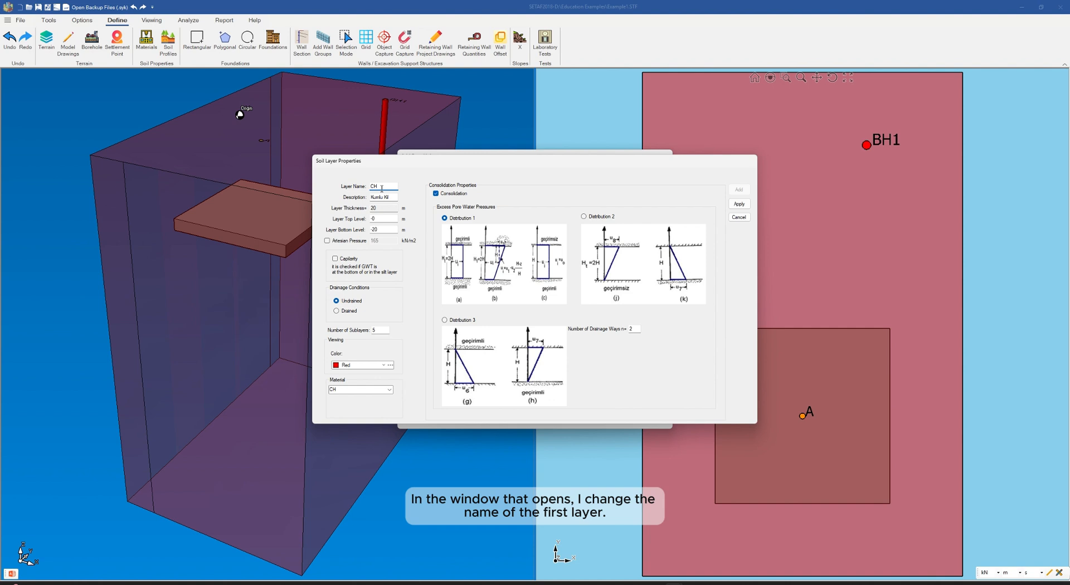
key("BackSpace")
key("BackSpace")
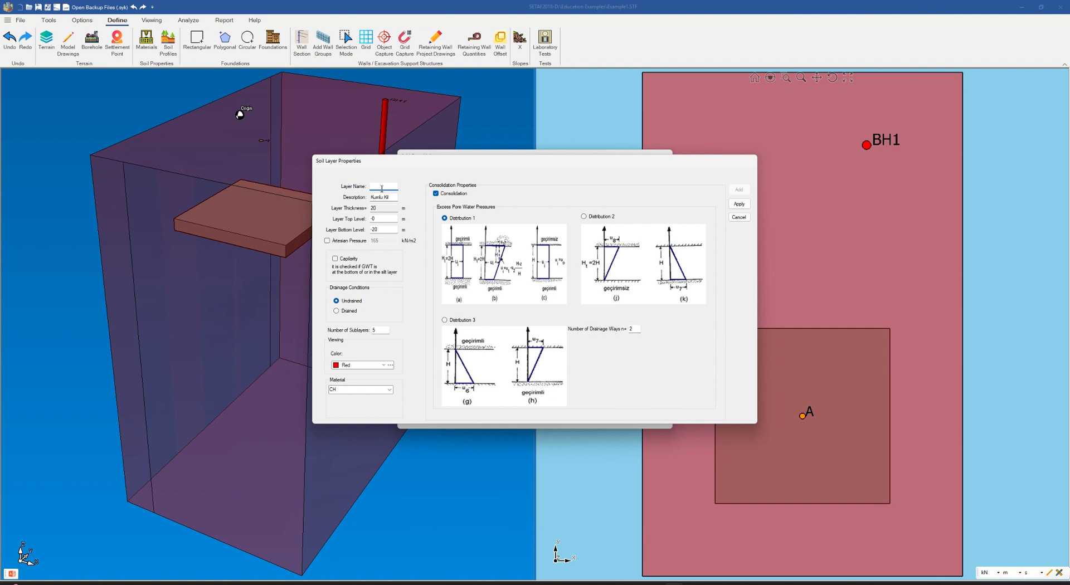
type("MH")
left_click(393, 197)
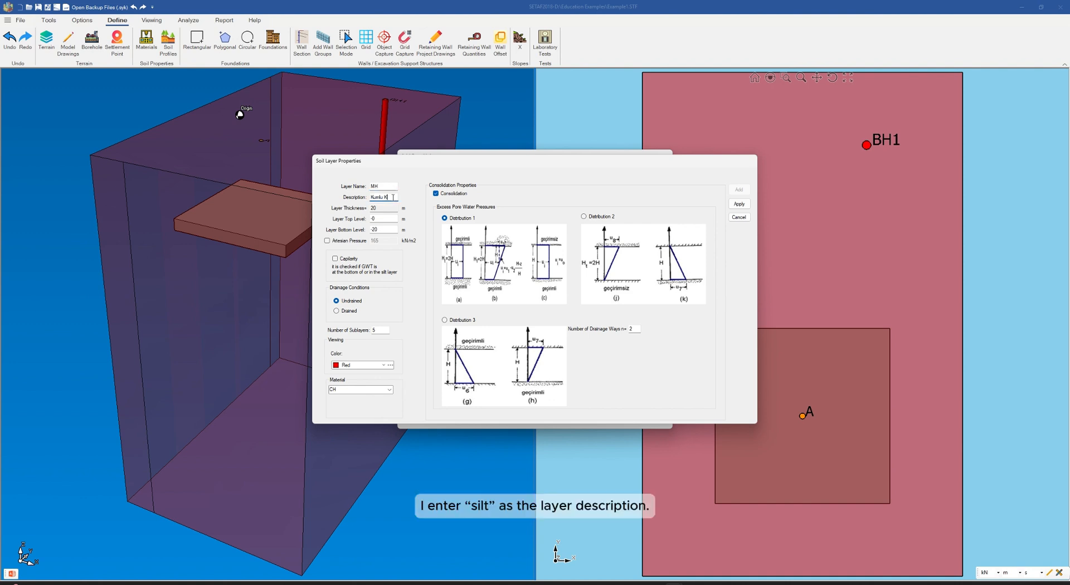
key("BackSpace")
key("BackSpace")
key("BackSpace")
key("BackSpace")
key("BackSpace")
key("BackSpace")
type("s")
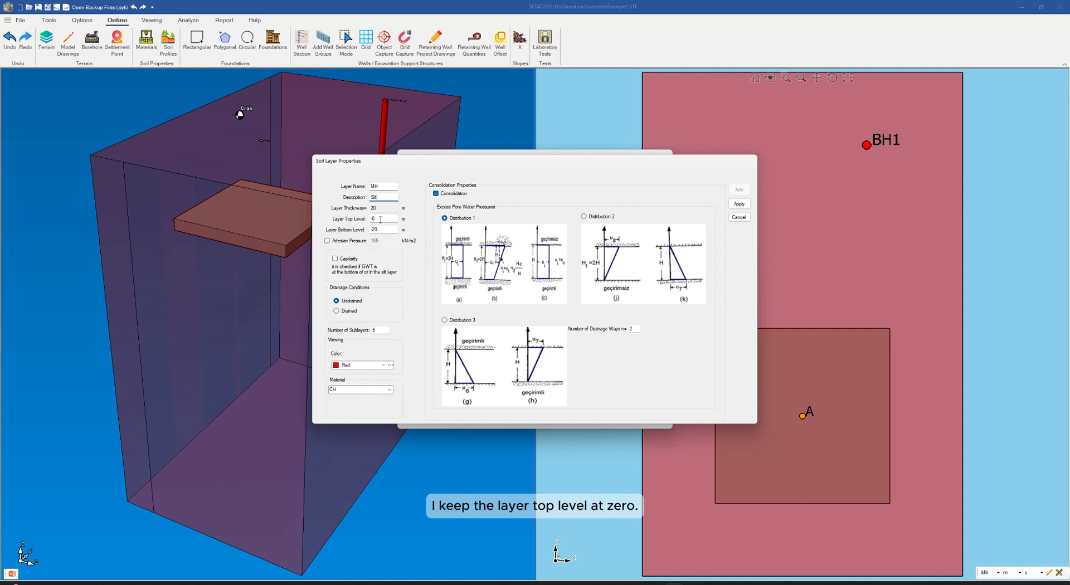
Step: Set the MH layer's bottom level to -5 m and make it drained with 4 sublayers
left_click(389, 229)
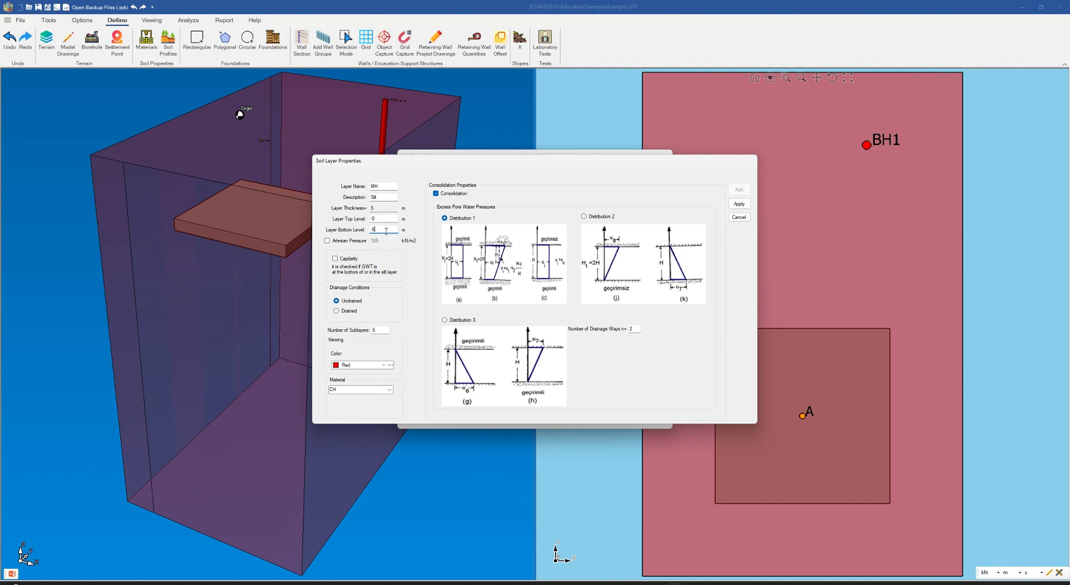
left_click(336, 244)
left_click(336, 246)
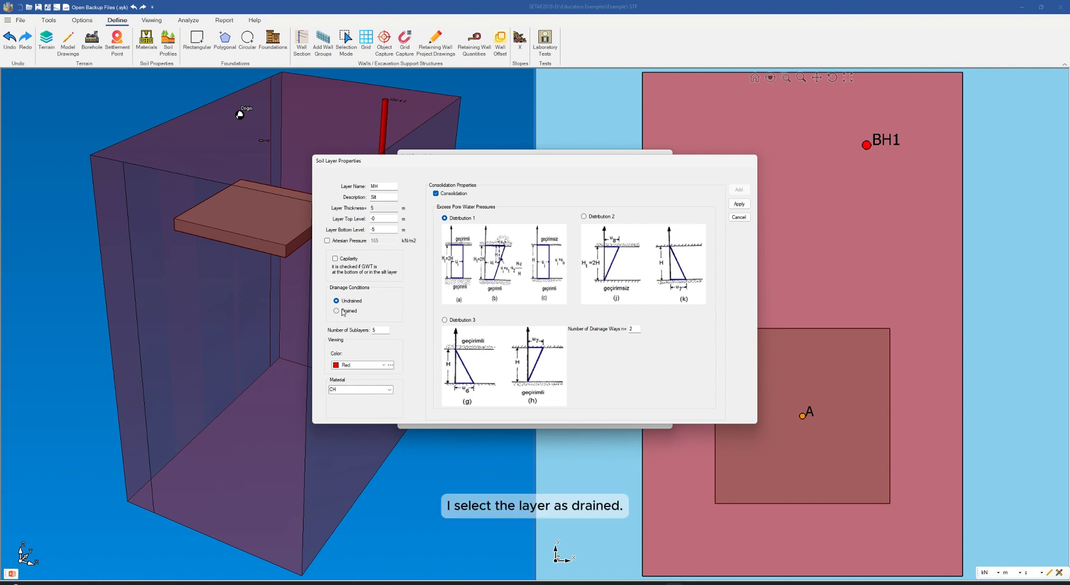
left_click(342, 313)
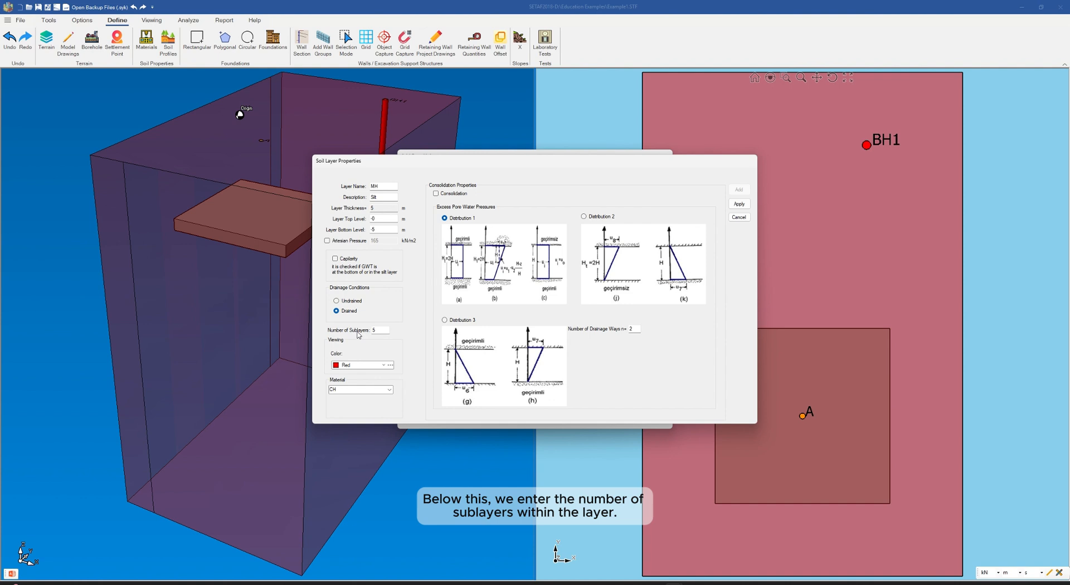
left_click(379, 330)
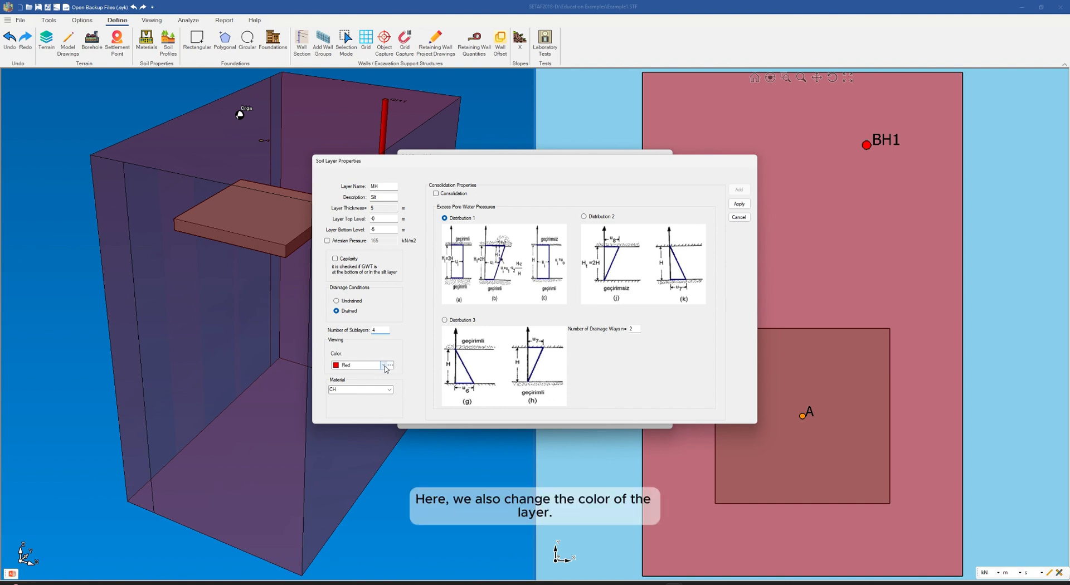
Step: Change the MH layer's display colour to light cyan (128, 255, 255)
left_click(384, 366)
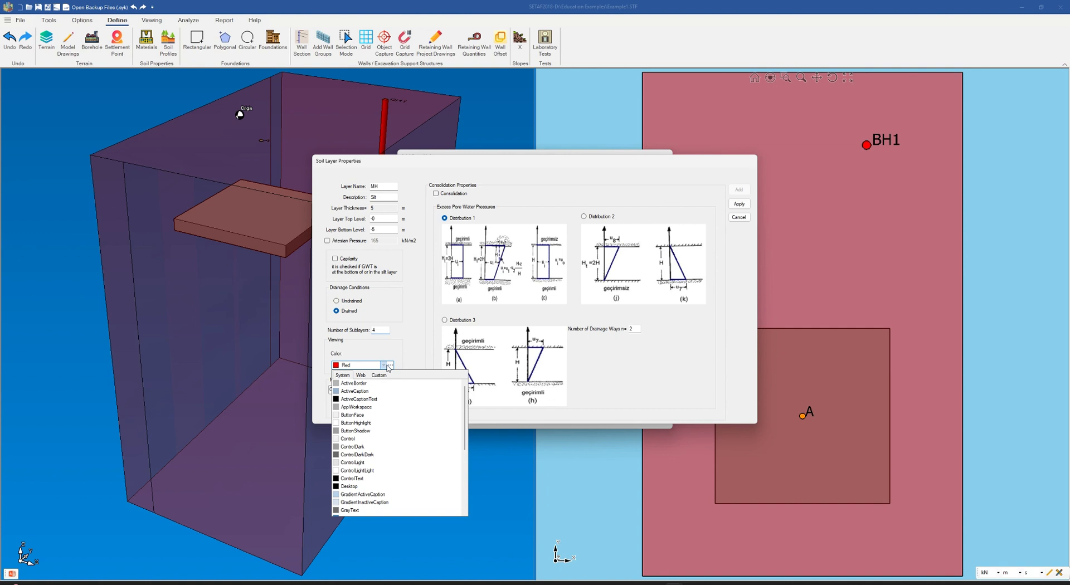
left_click(390, 365)
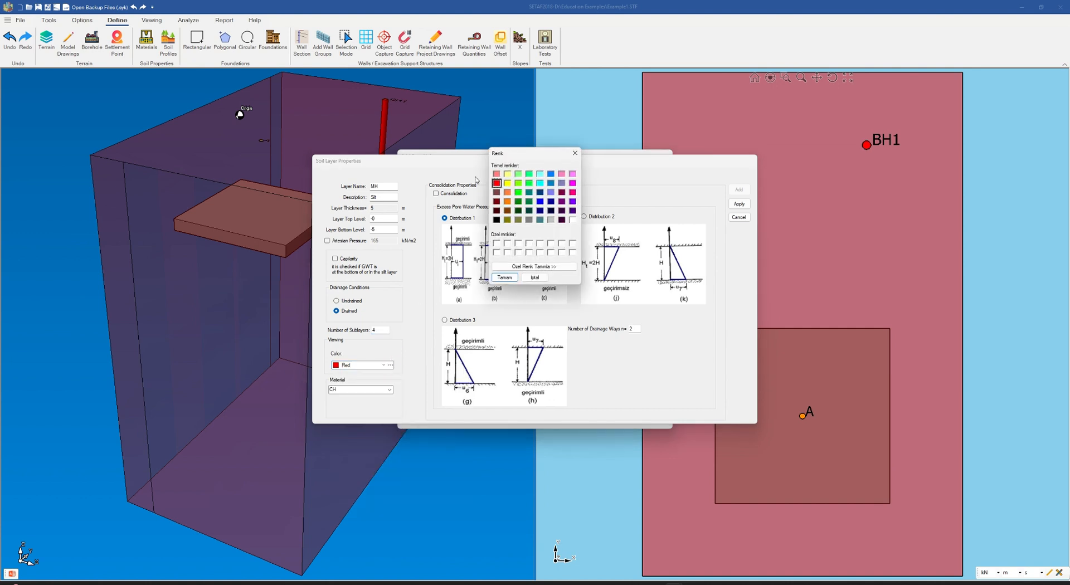
left_click(539, 175)
left_click(504, 278)
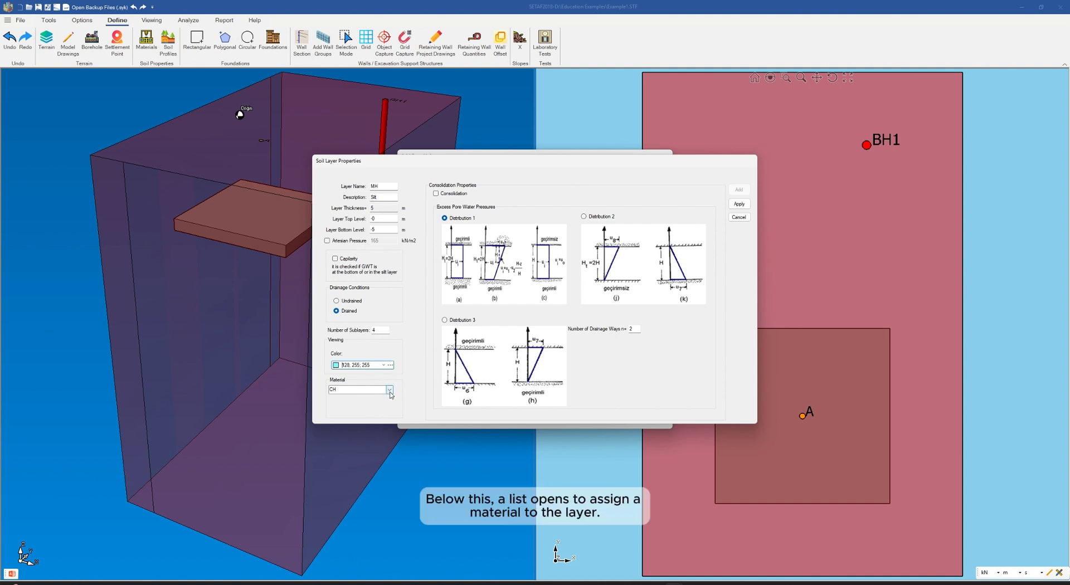
Step: Assign the MH material to the silt layer, keep it drained, and apply the layer changes
left_click(389, 390)
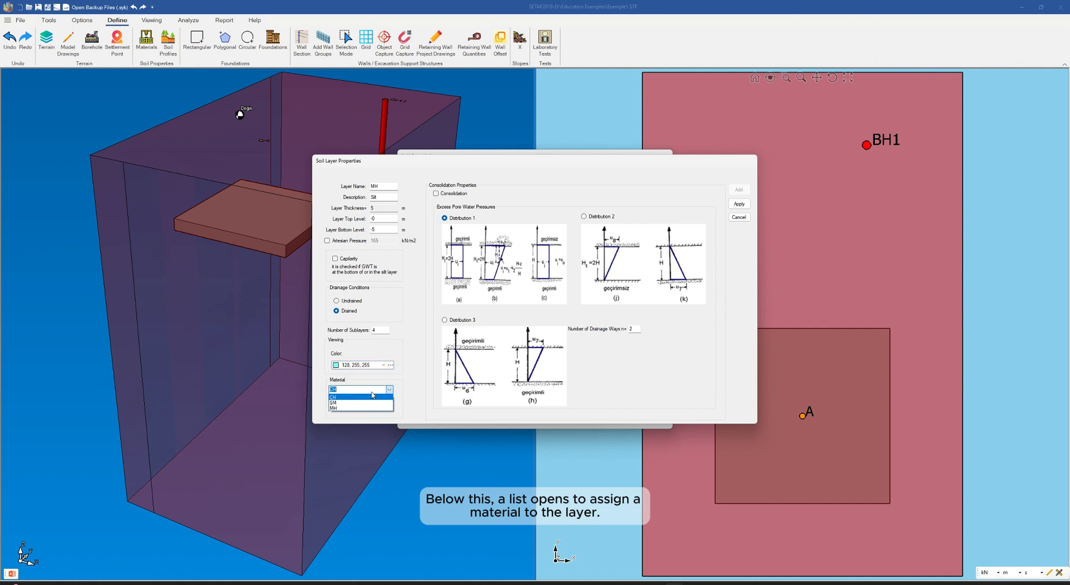
left_click(341, 409)
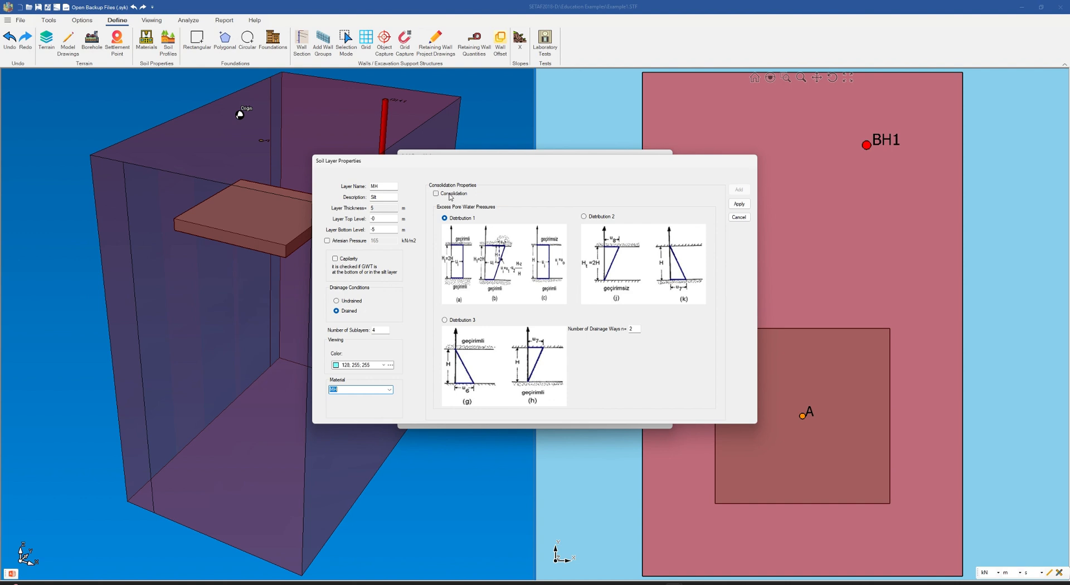
left_click(341, 302)
left_click(343, 310)
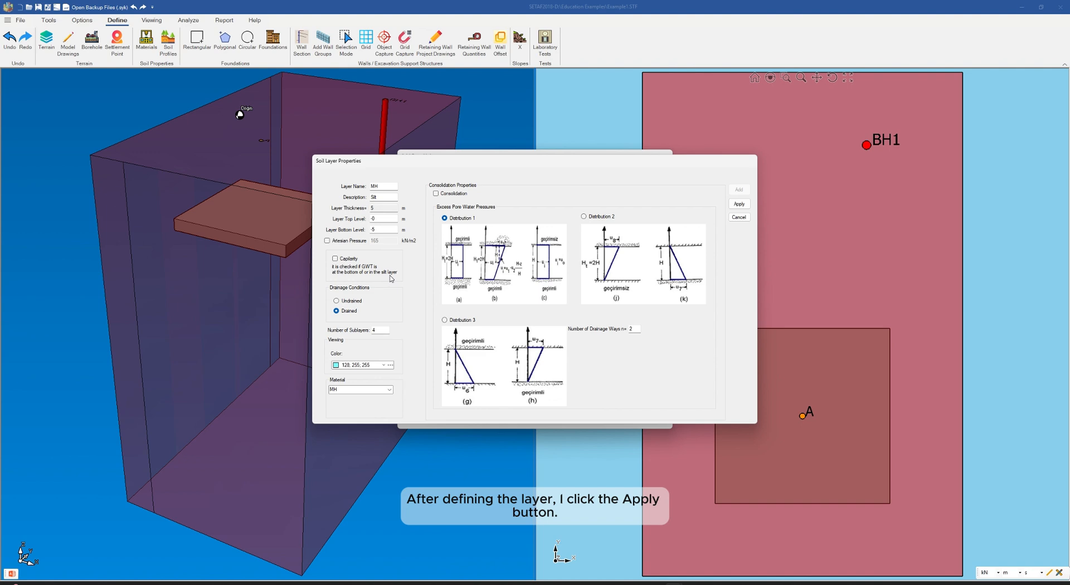
left_click(740, 205)
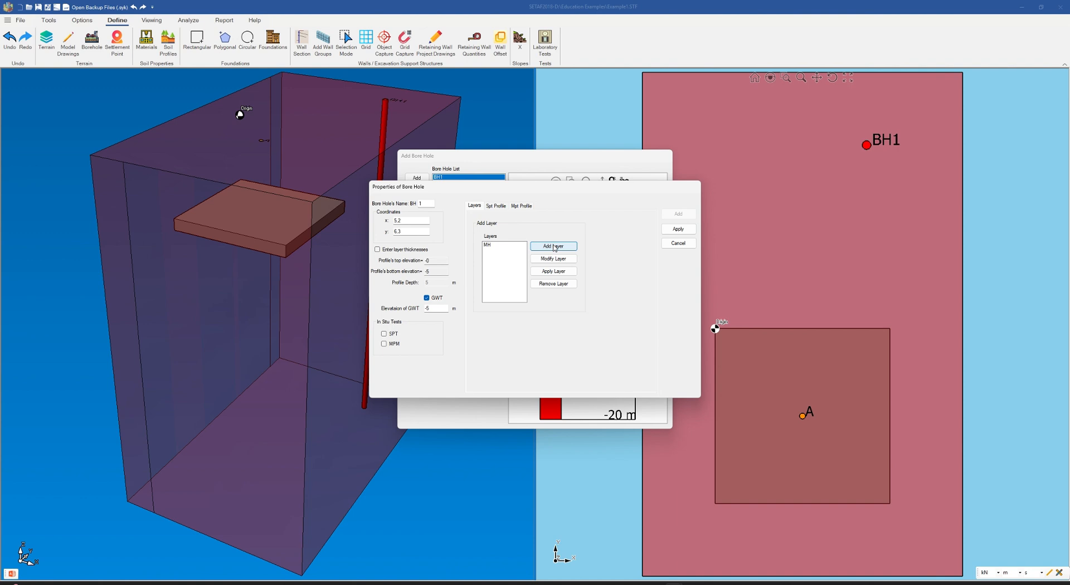
Step: Start a new soil layer in the bore hole named SM with the description Silty Sand
left_click(555, 248)
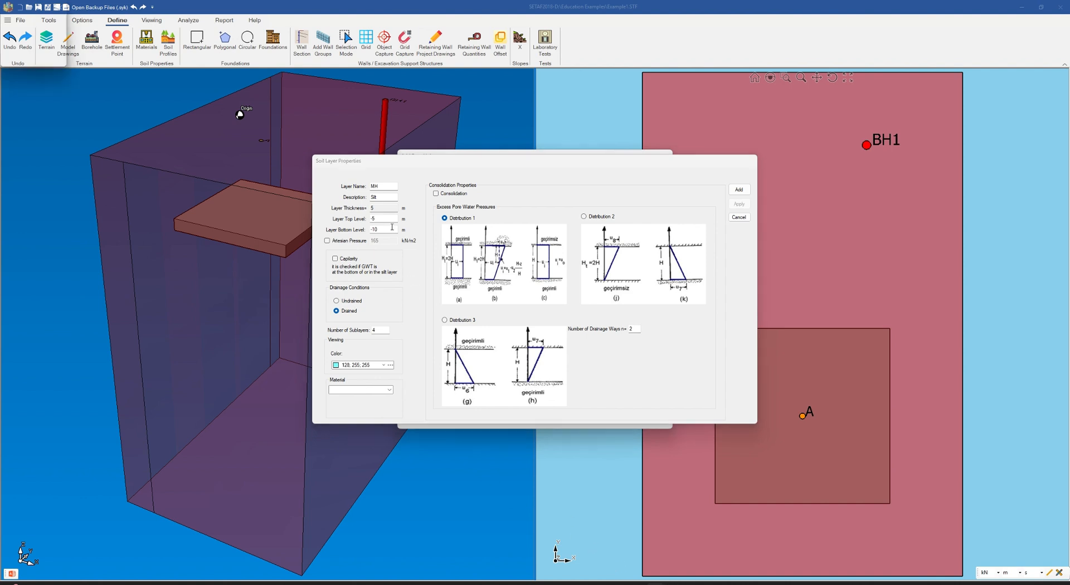
left_click(381, 186)
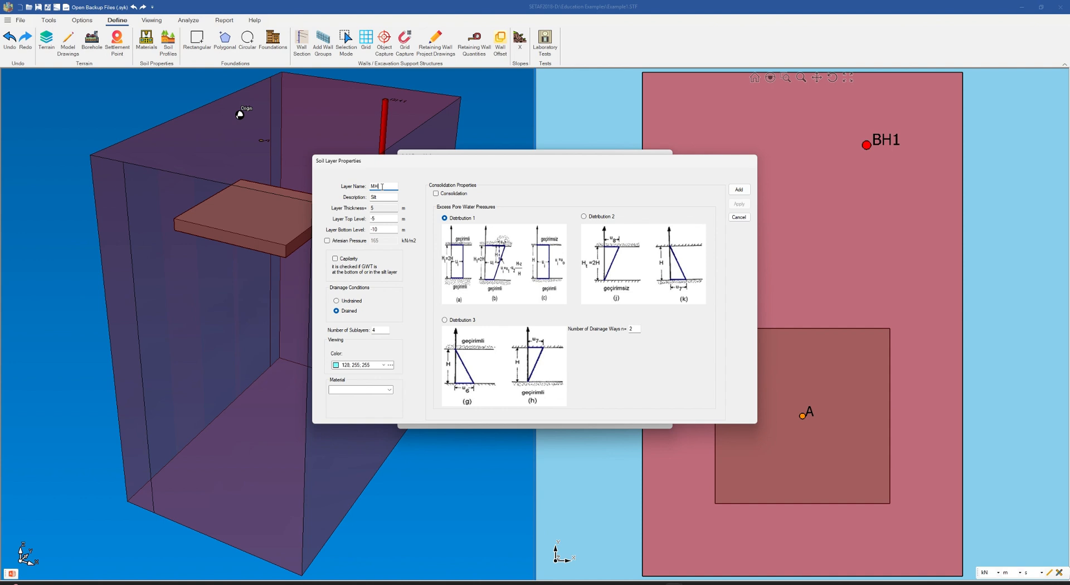
key("BackSpace")
key("BackSpace")
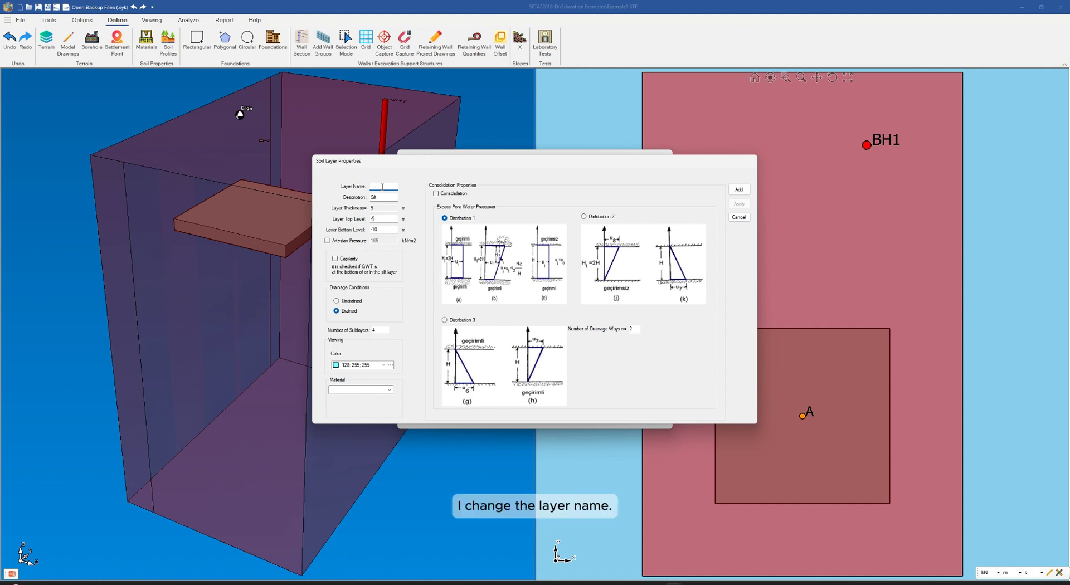
type("SM")
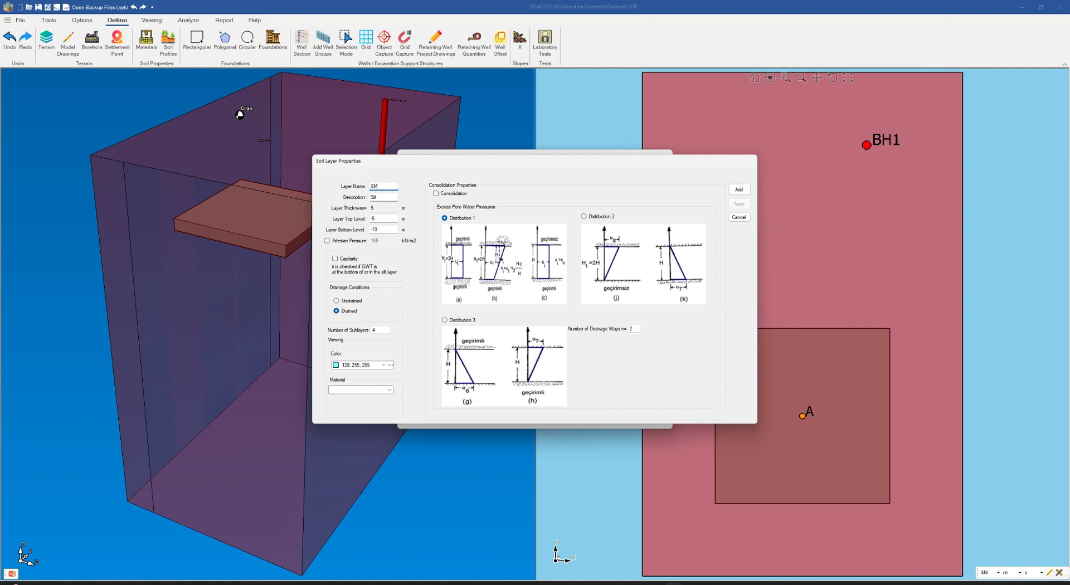
left_click(384, 198)
type("lty Sand")
Step: Set the SM layer's bottom level to -12 m and its display colour to blue
left_click(384, 229)
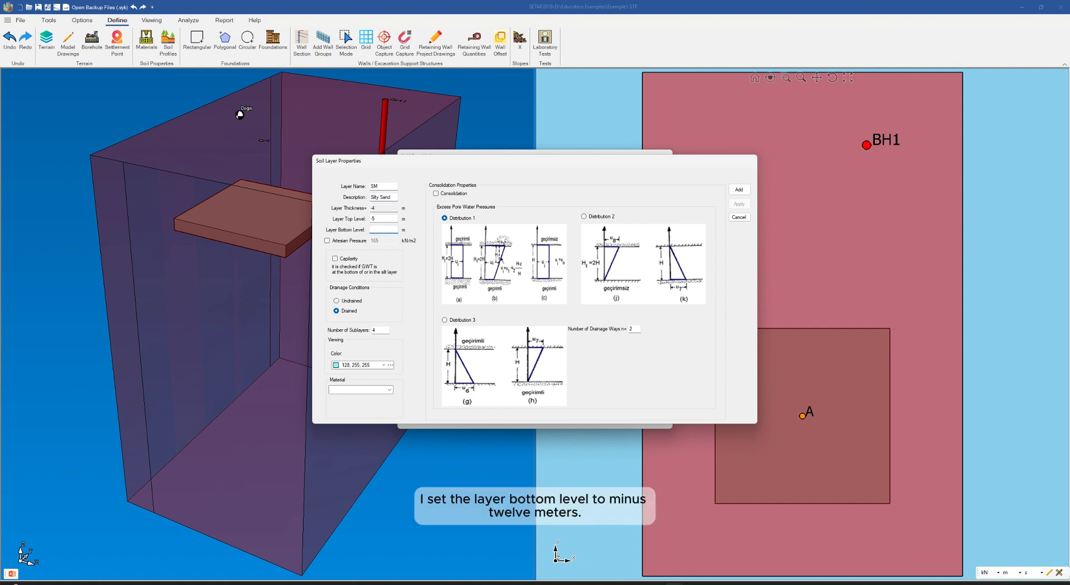
type("-12")
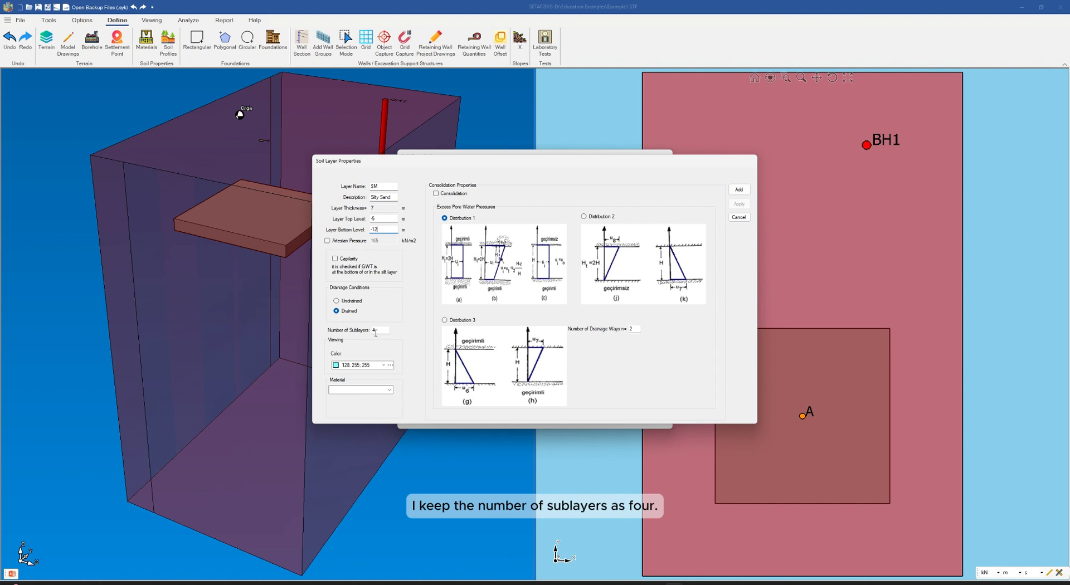
left_click(390, 365)
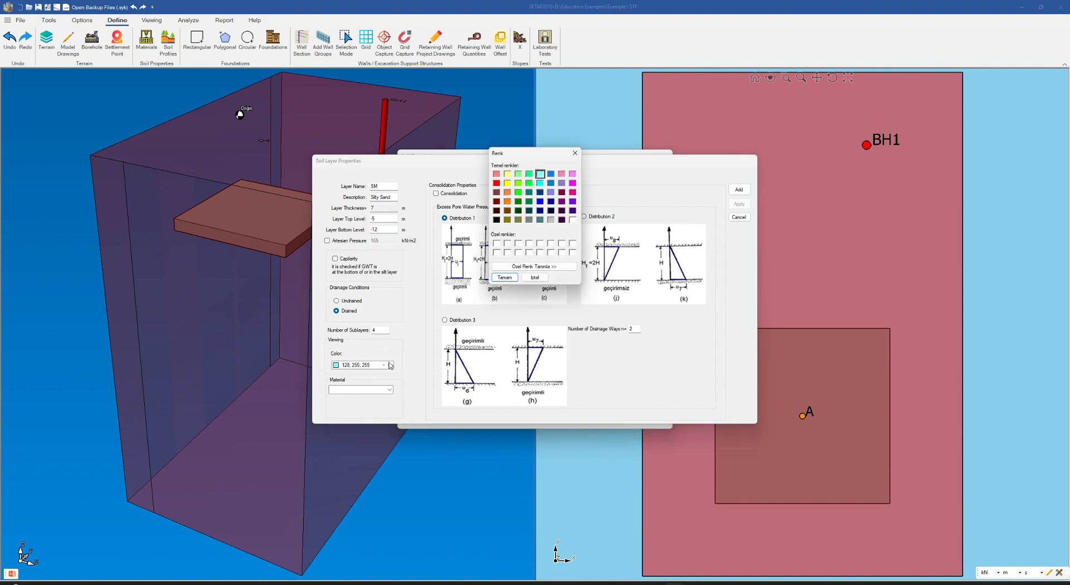
left_click(540, 203)
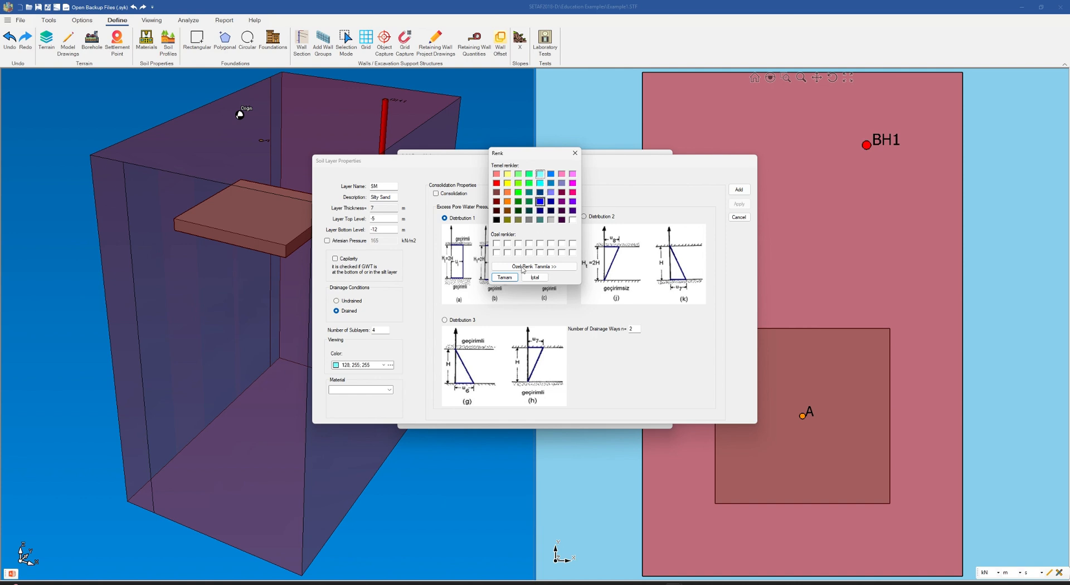
left_click(511, 277)
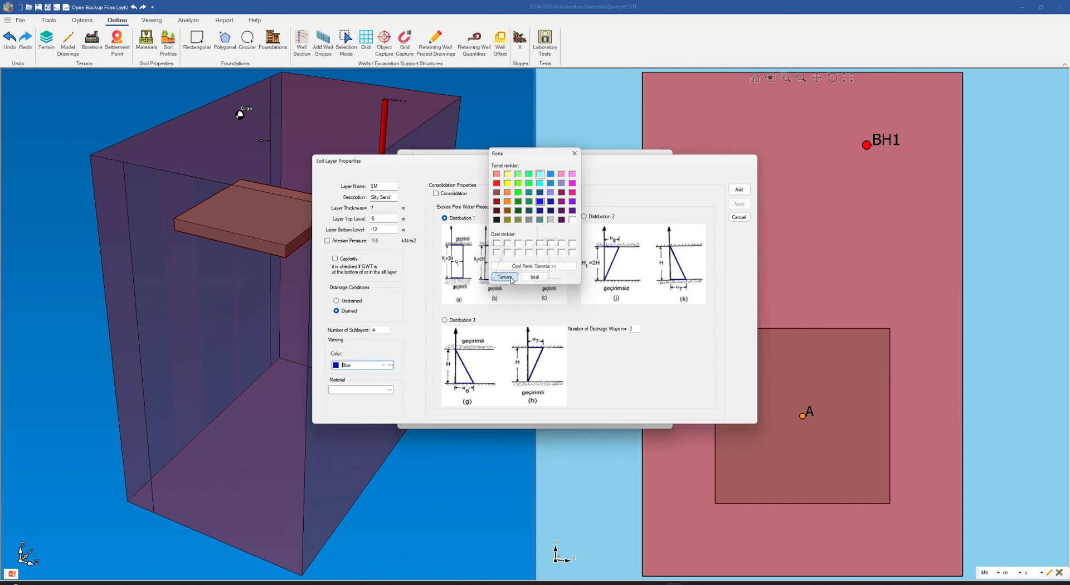
Step: Assign the SM material to the silty sand layer and add the layer to the bore hole
left_click(389, 390)
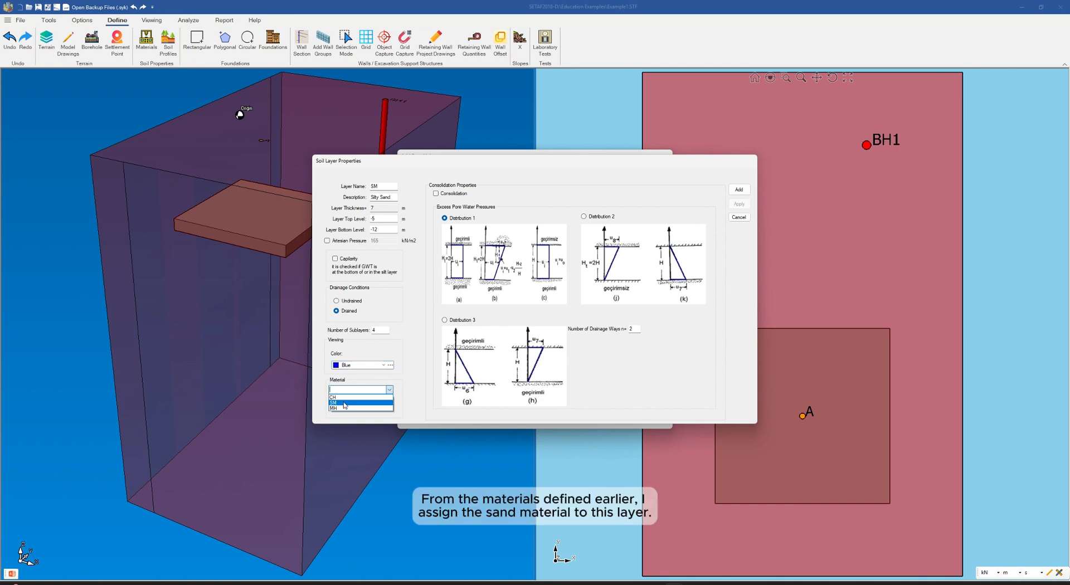
left_click(345, 403)
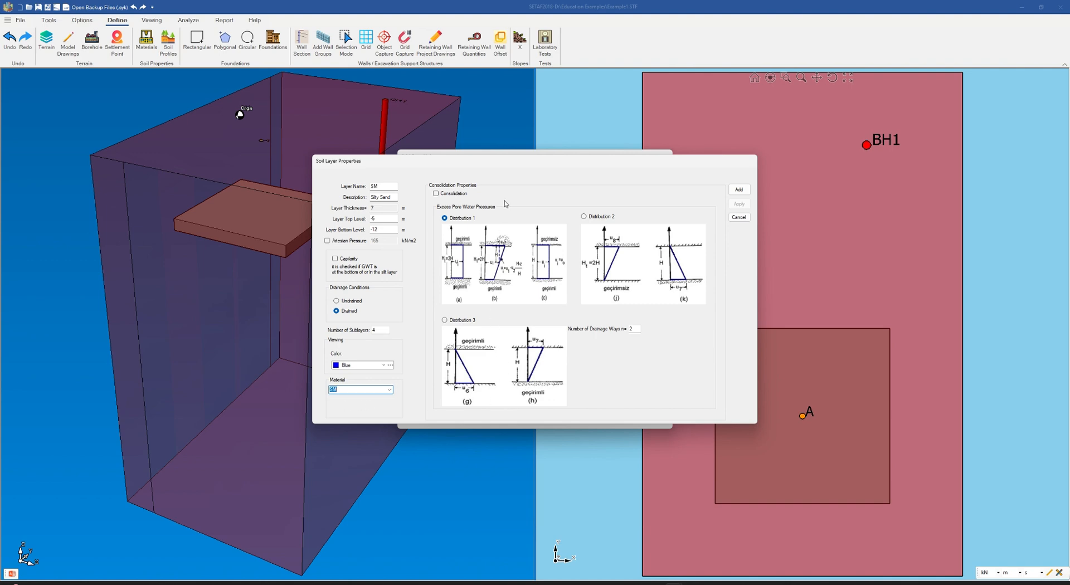
left_click(739, 190)
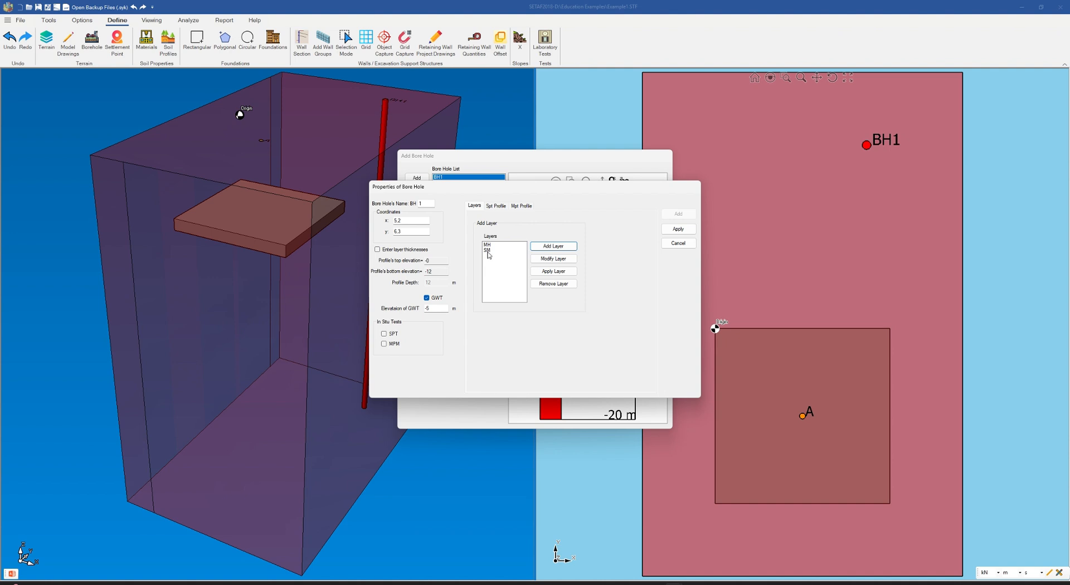
Step: Start a third soil layer in the bore hole named CH with the description Clay
left_click(554, 247)
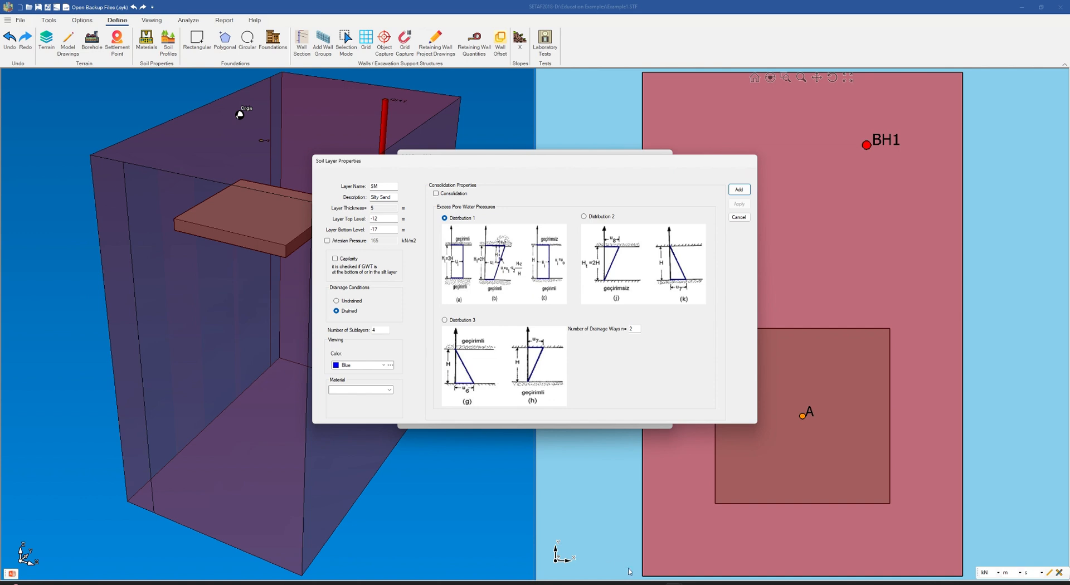
left_click(388, 186)
type("C")
left_click(397, 197)
key("BackSpace")
key("BackSpace")
key("BackSpace")
key("BackSpace")
key("BackSpace")
key("BackSpace")
key("BackSpace")
key("BackSpace")
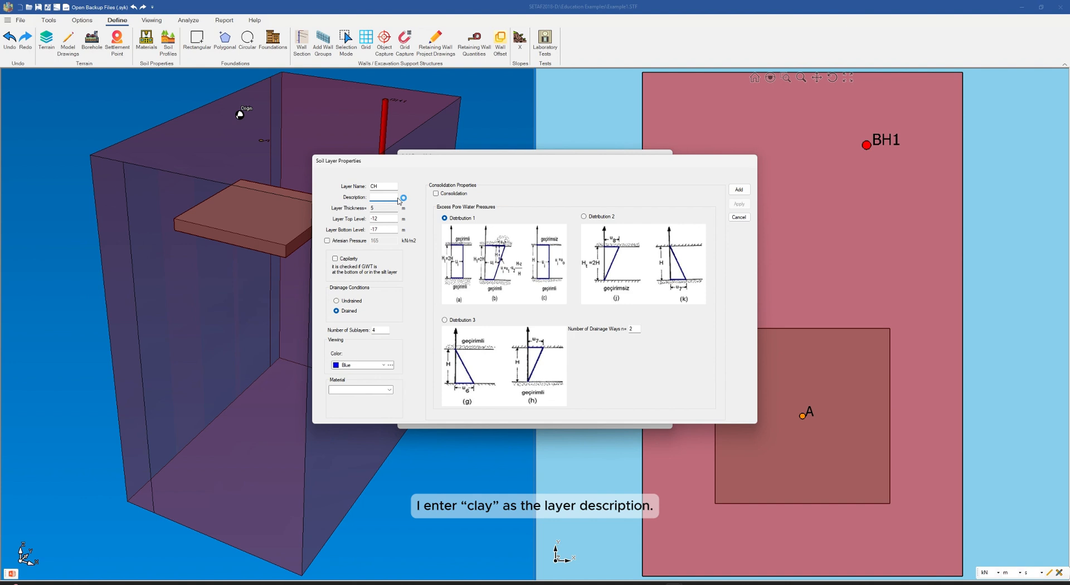
type("Clay")
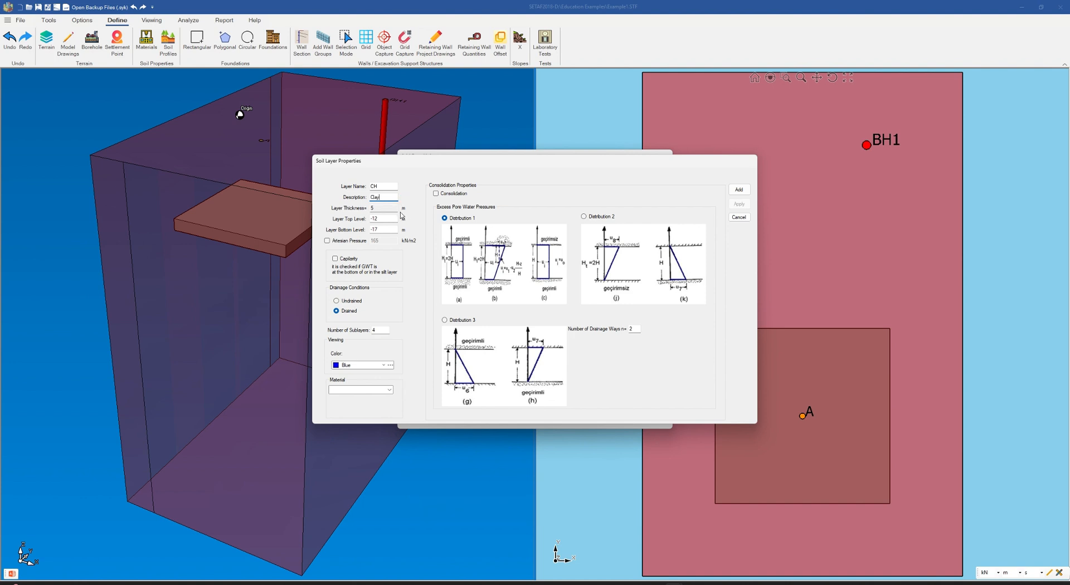
Step: Set the CH layer's bottom level to -30 m and its number of sublayers to 8
left_click(383, 228)
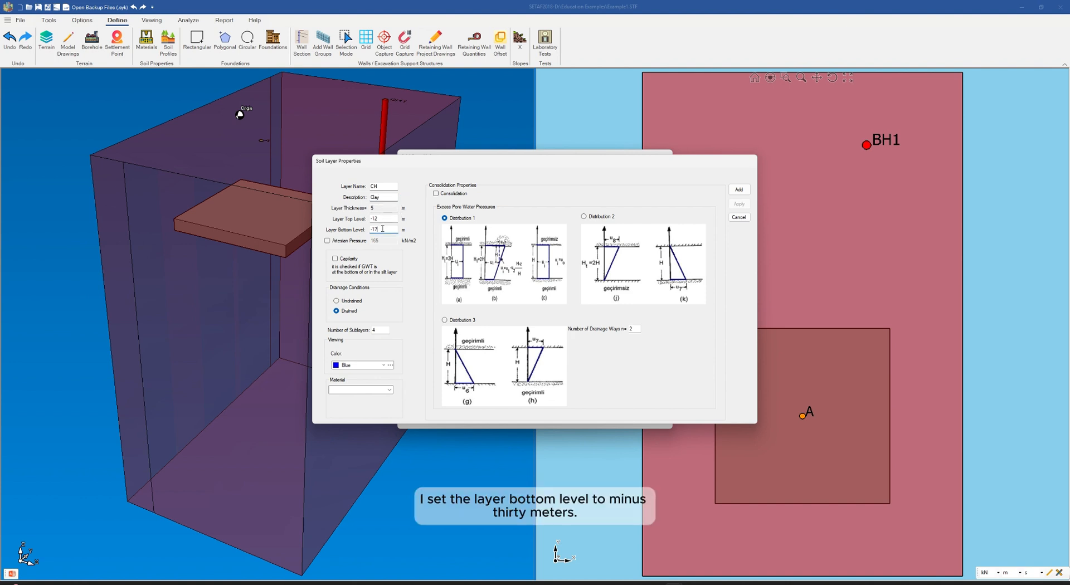
key("BackSpace")
key("BackSpace")
key("BackSpace")
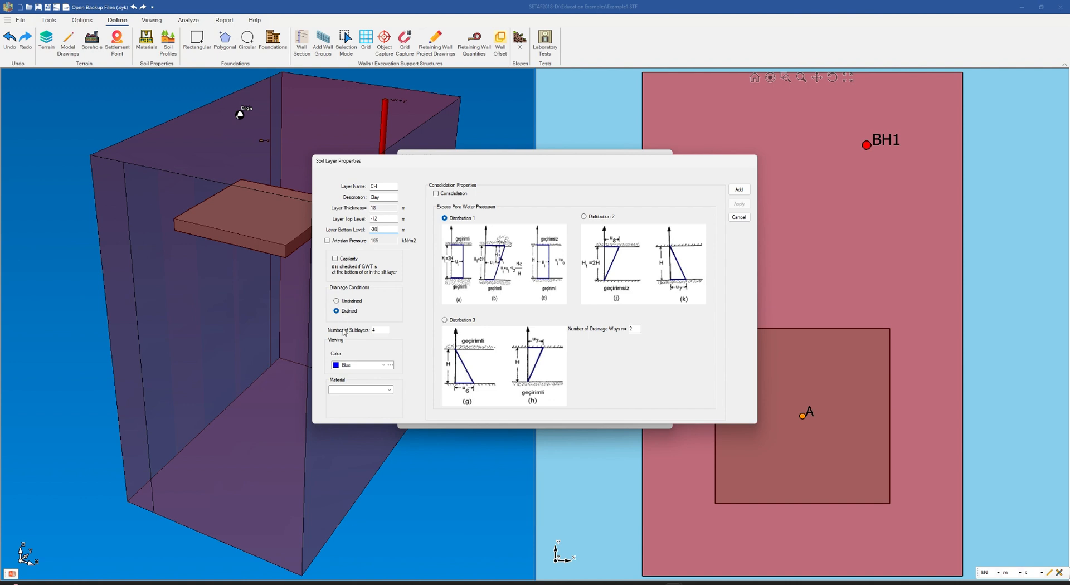
left_click(379, 332)
Step: Change the CH layer's display colour to fuchsia
left_click(390, 365)
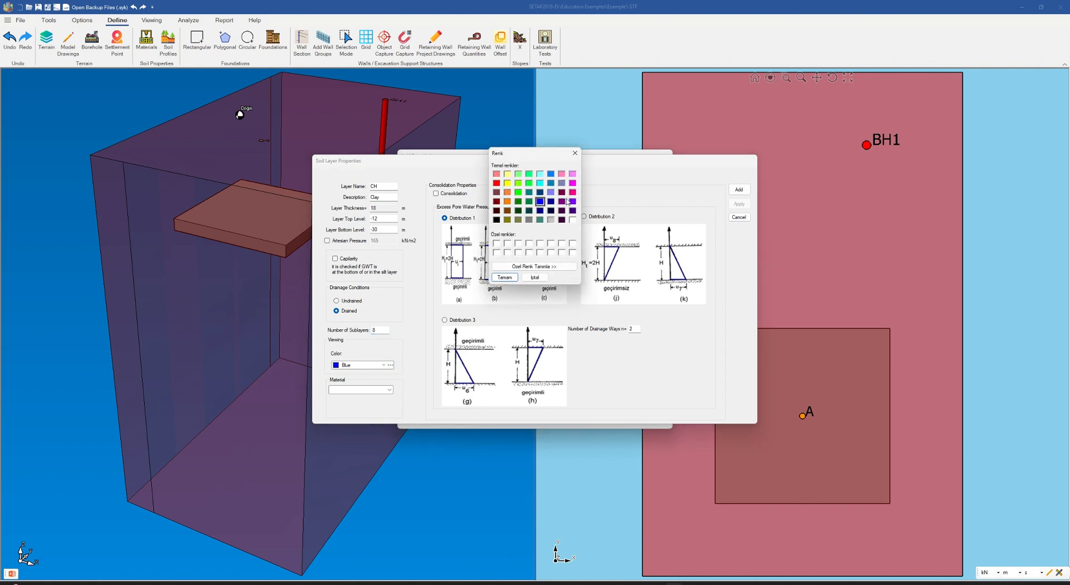
left_click(572, 183)
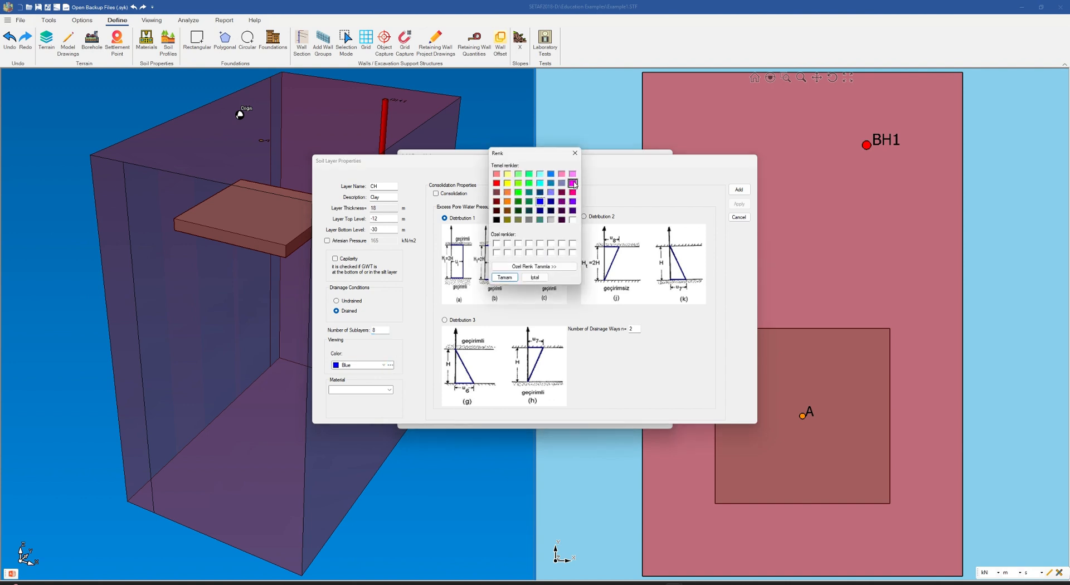
left_click(505, 277)
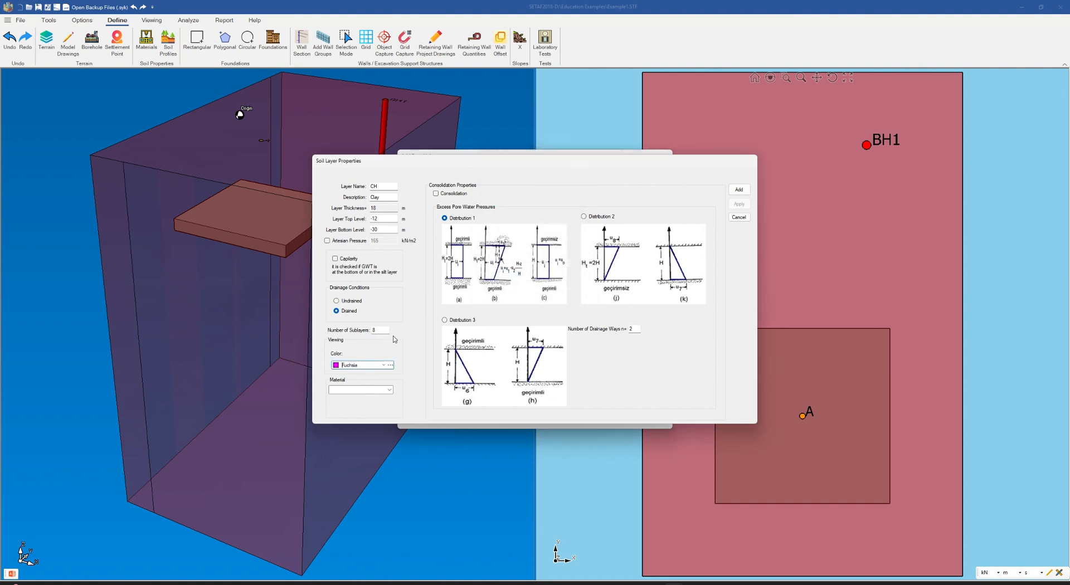
Step: Assign the CH material to the clay layer and add the layer to the bore hole
left_click(390, 390)
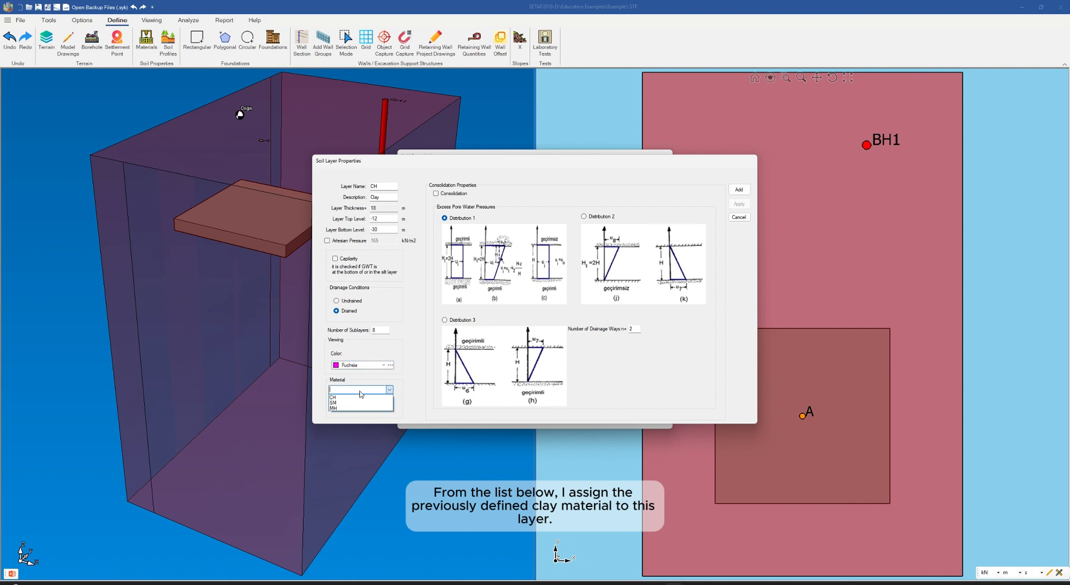
left_click(337, 398)
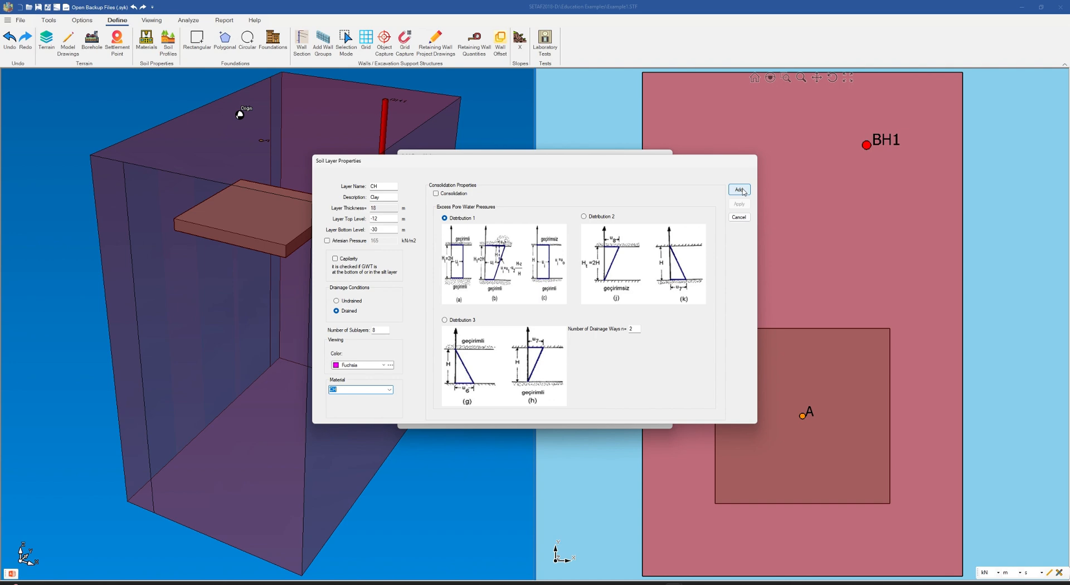
left_click(741, 190)
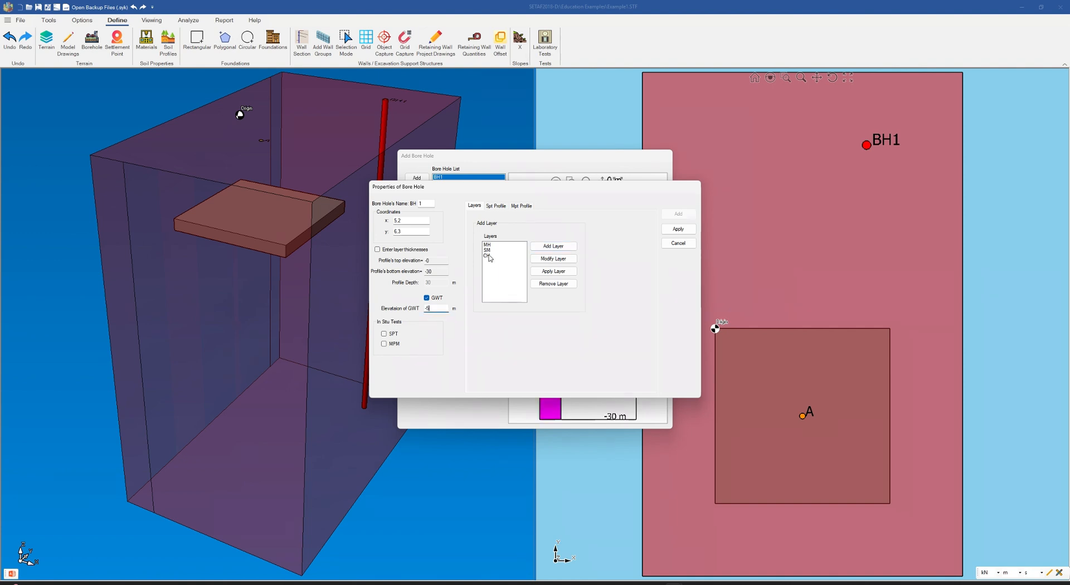
Step: Set the groundwater table elevation of bore hole BH1 to -4 m and apply the bore hole properties
left_click(437, 309)
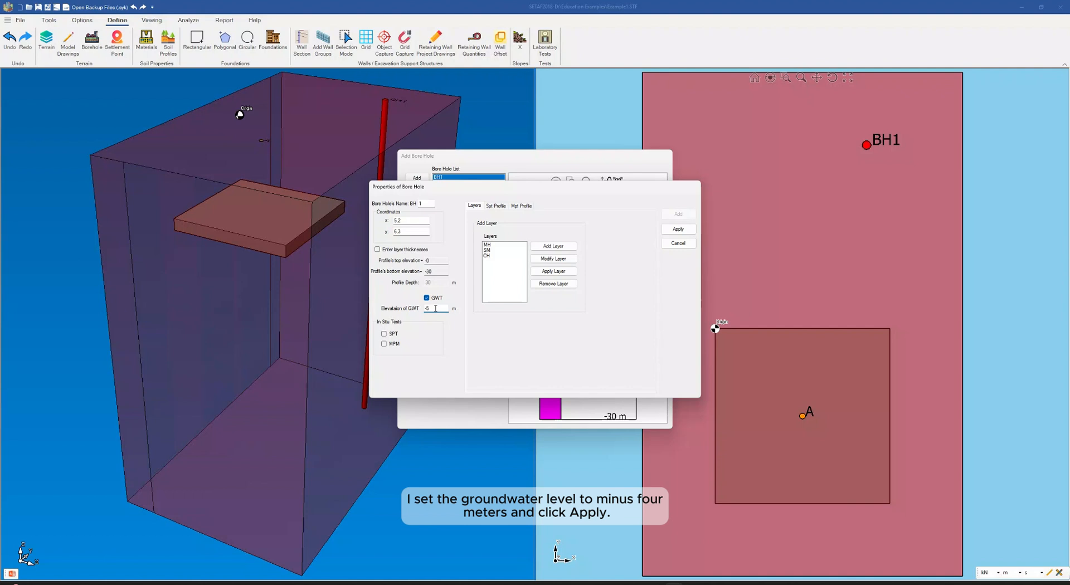
key("BackSpace")
type("4")
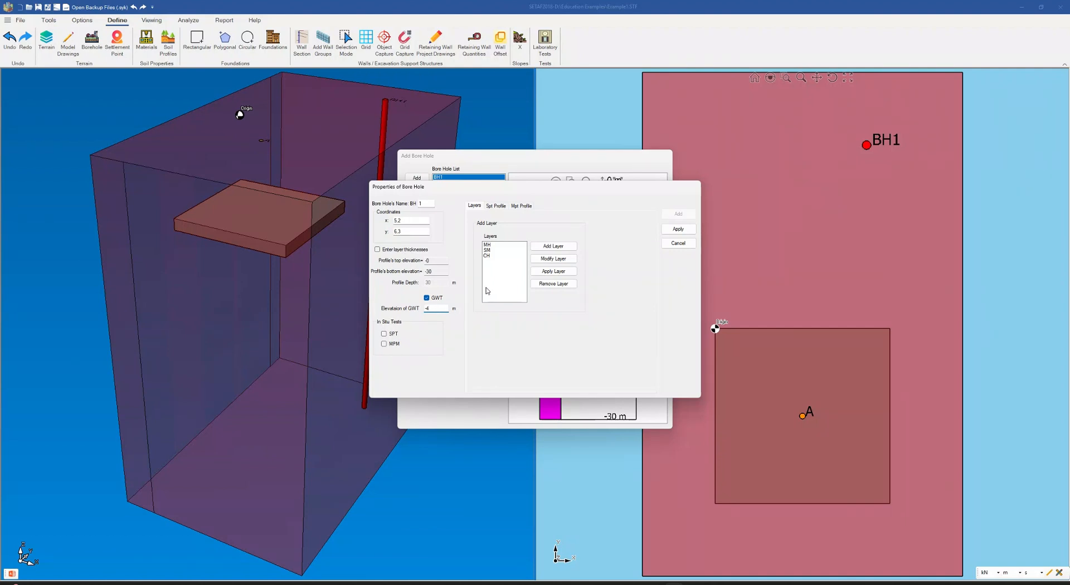
left_click(679, 230)
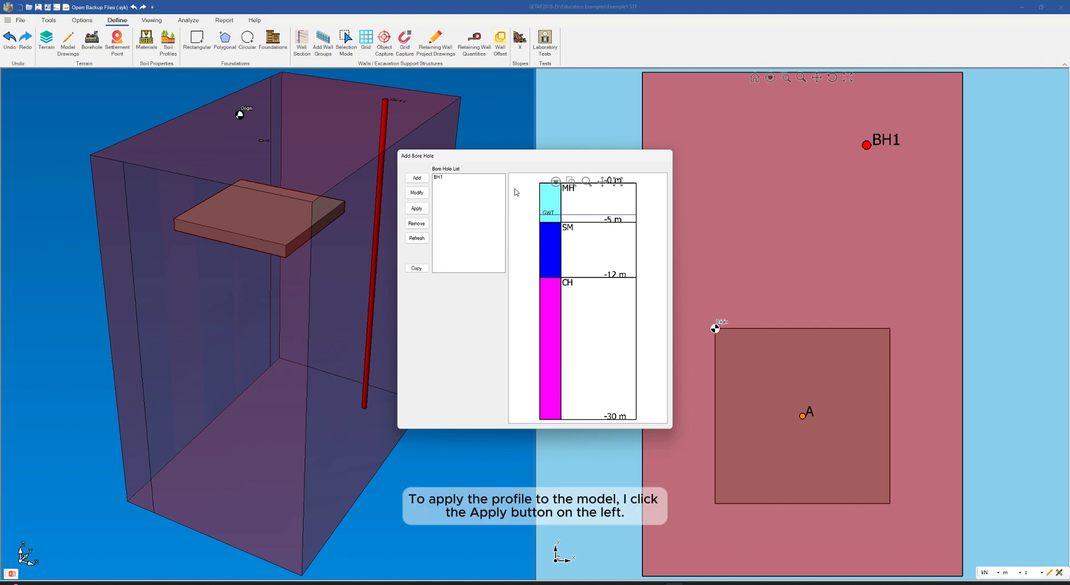
Step: Apply the BH1 soil profile to the model and show the whole layered soil block in the 3D view
left_click(416, 209)
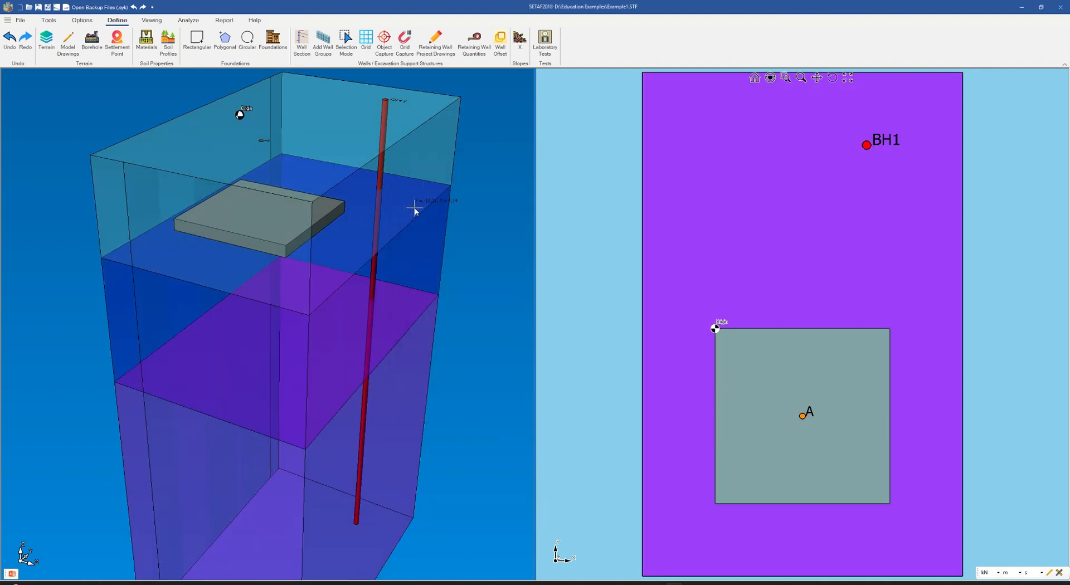
left_click(221, 80)
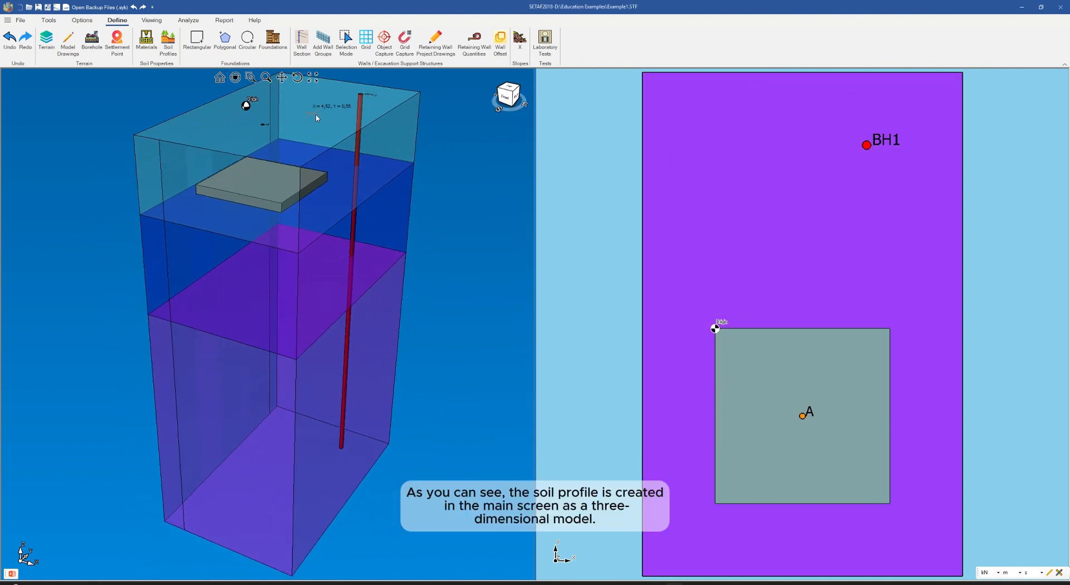
mouse_move(378, 287)
left_mouse_down()
mouse_move(366, 282)
mouse_move(378, 288)
left_mouse_up()
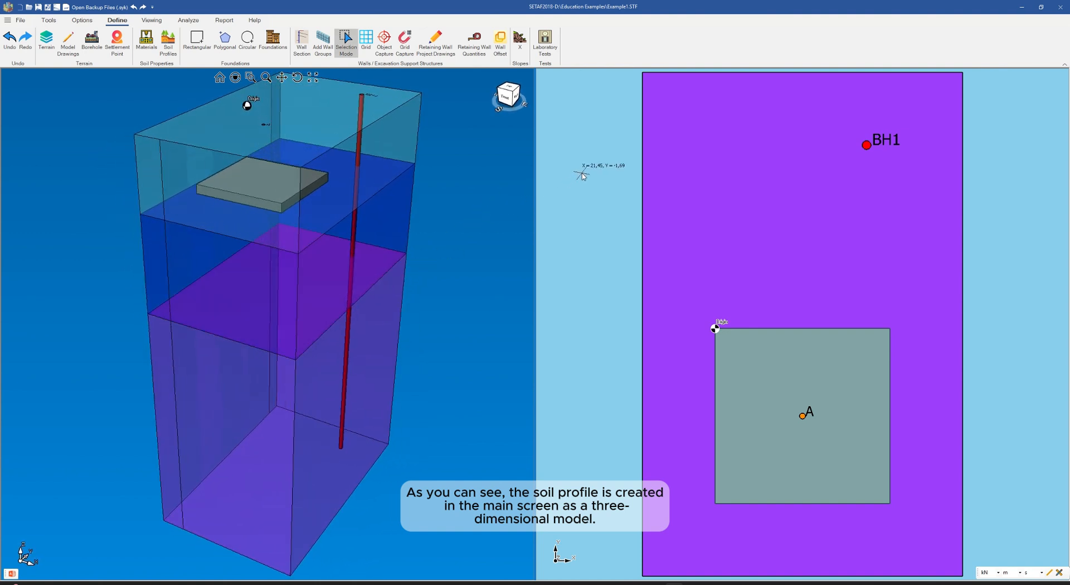